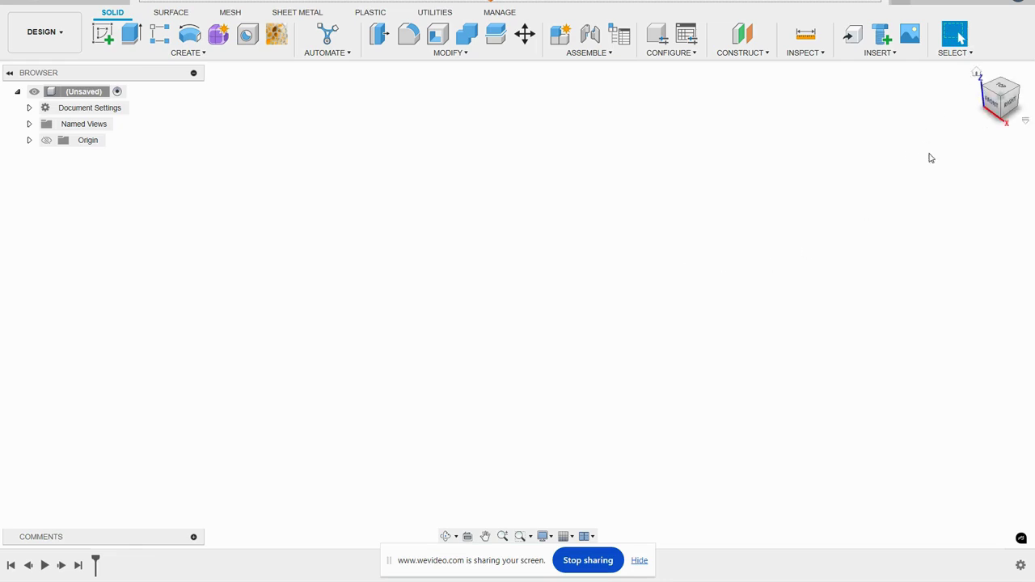
Step: Sketch a rectangle 4 in wide and 3 in high on the front plane, starting at the origin, and finish the sketch
left_click(103, 34)
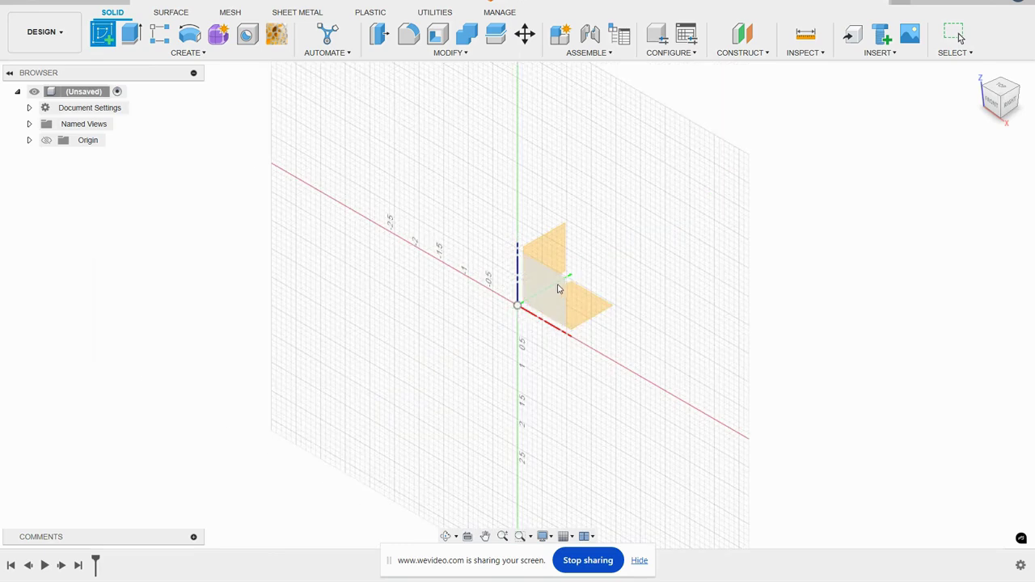
left_click(558, 288)
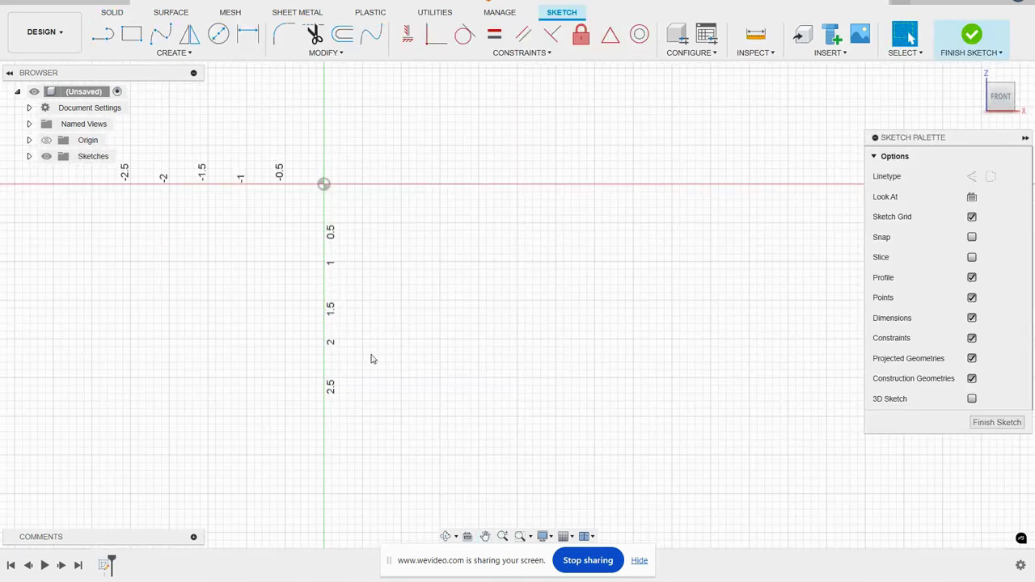
left_click(132, 34)
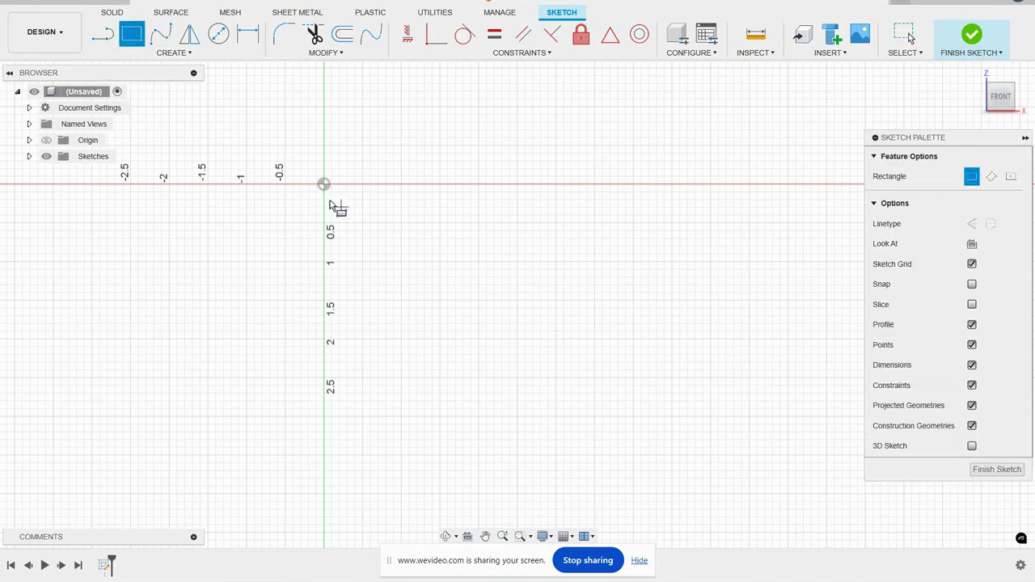
left_click(323, 185)
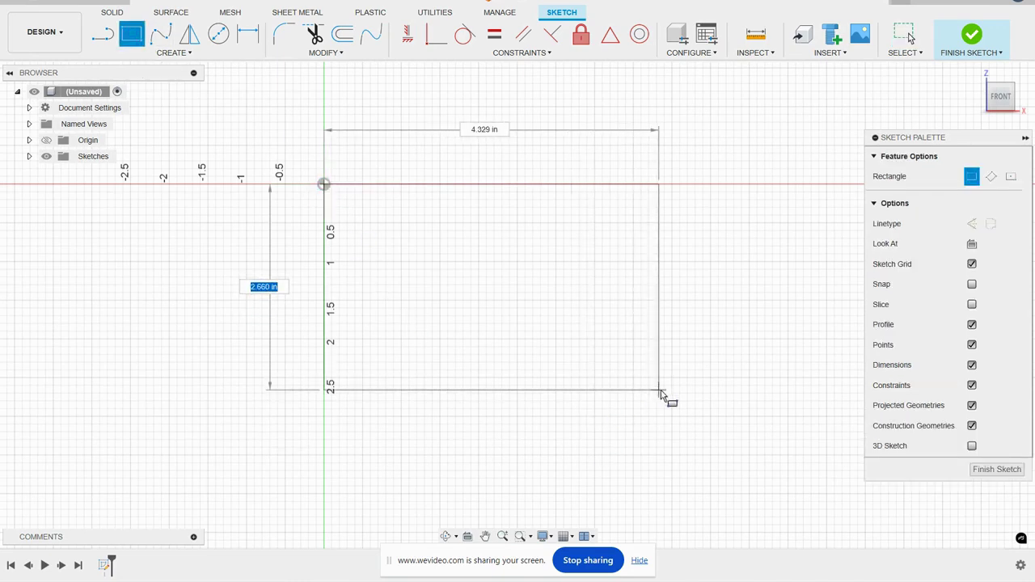
type("3")
key("Tab")
type("4")
key("Tab")
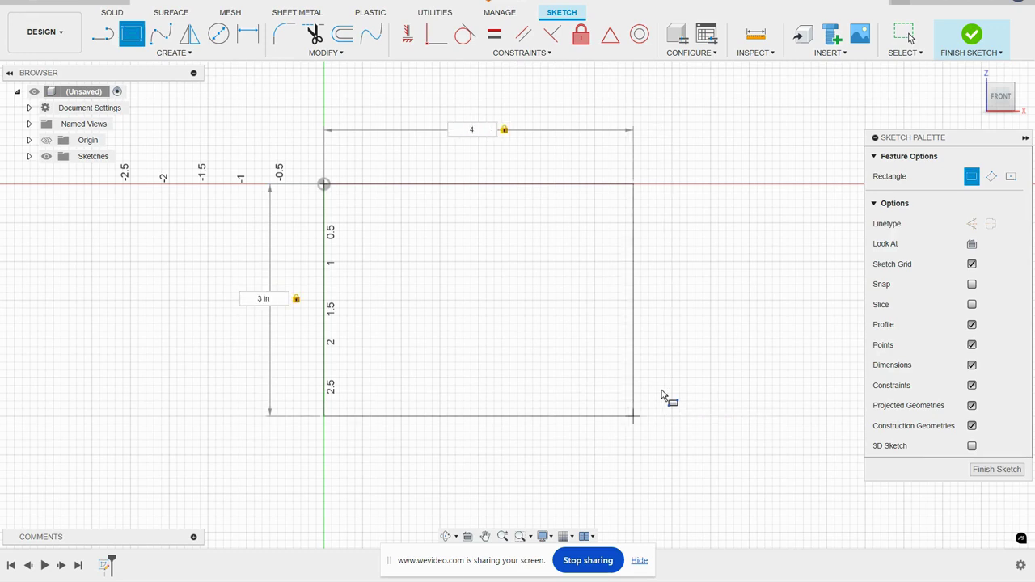
key("Return")
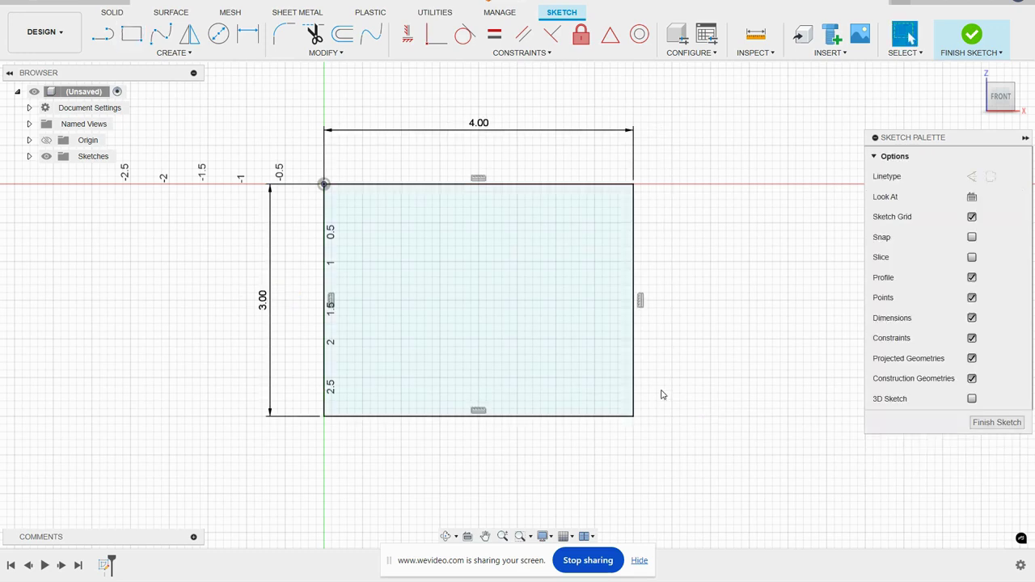
left_click(975, 45)
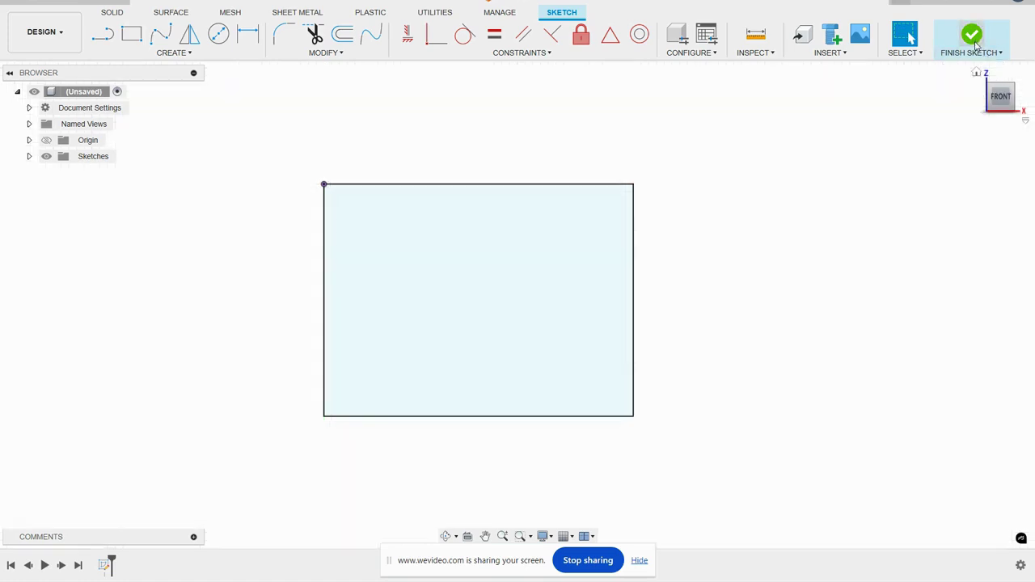
Step: Generate a Voronoi pattern from the rectangle profile at profile size, set the cell count to 247, and publish it to the sketch
left_click(976, 72)
middle_click_drag(813, 278, 756, 277)
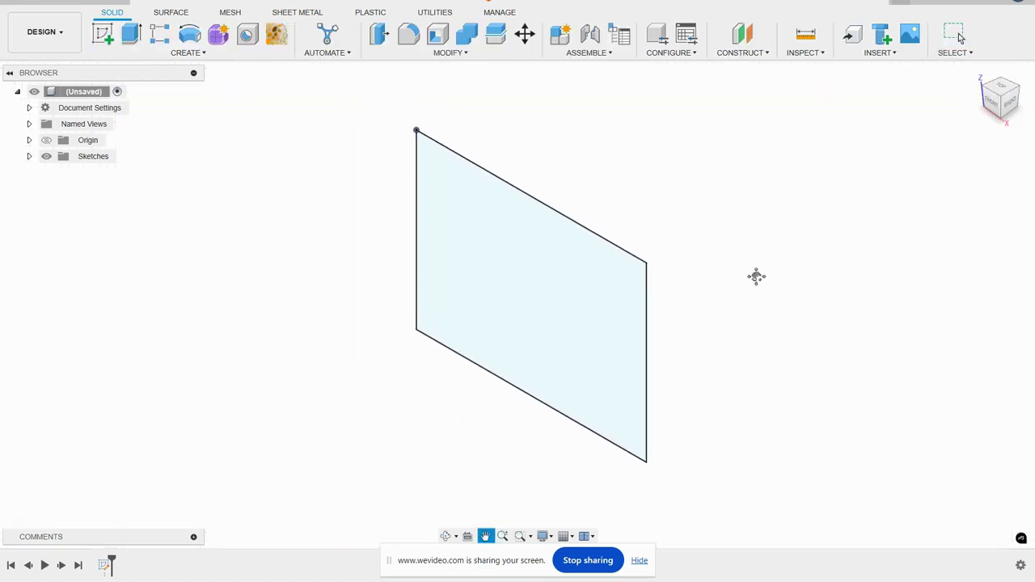
left_click(276, 36)
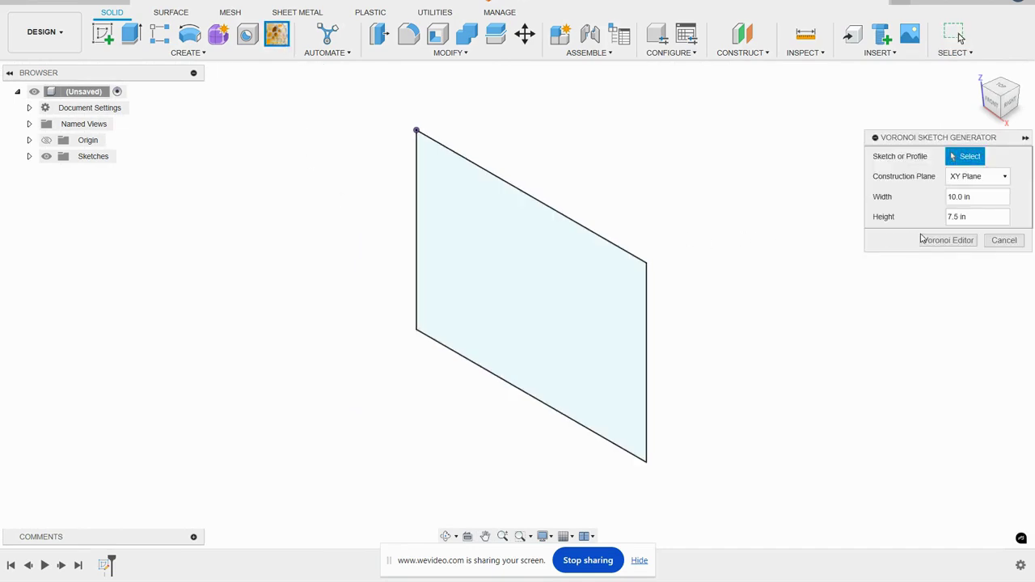
left_click(545, 270)
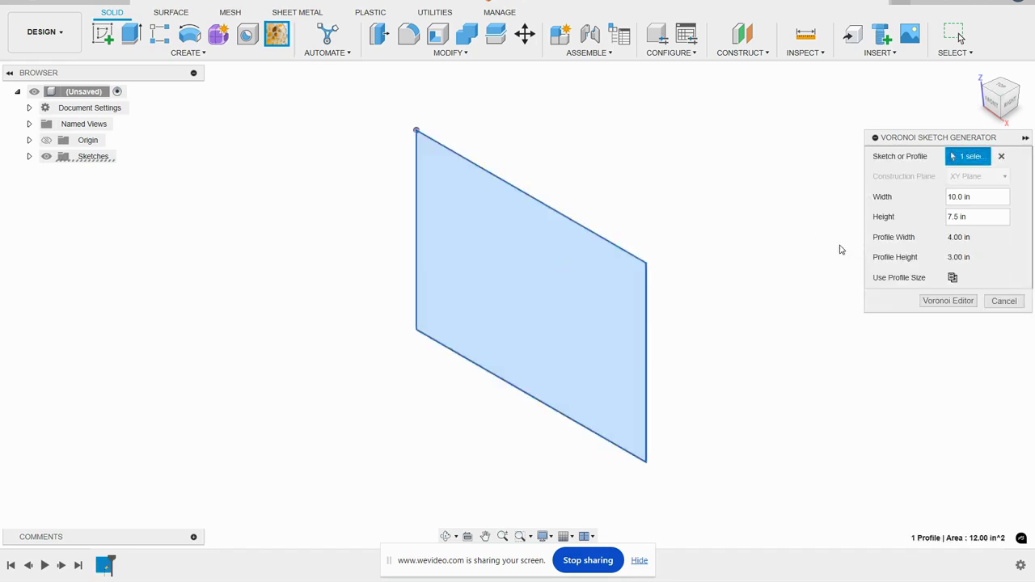
left_click(952, 278)
left_click(948, 301)
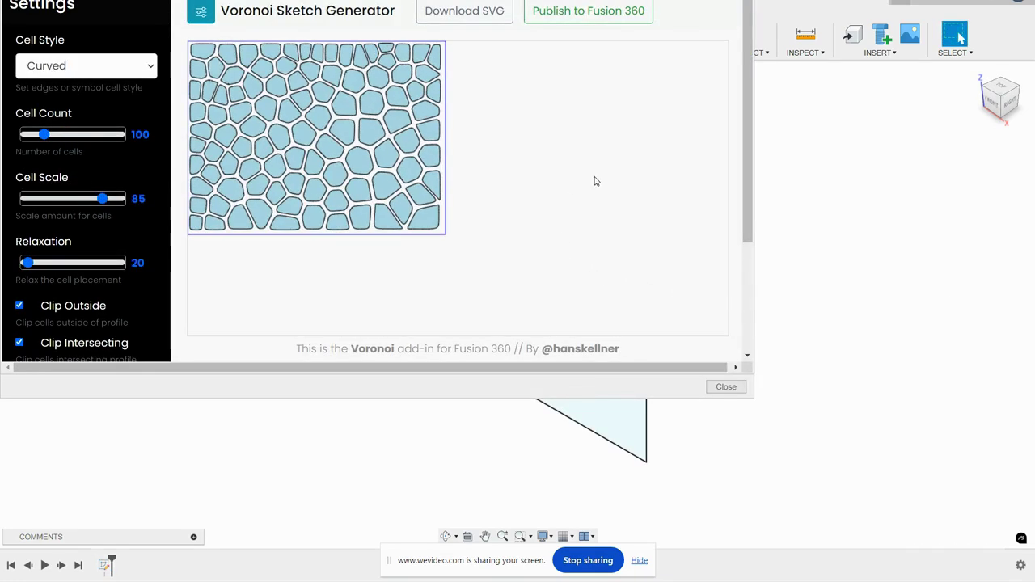
left_click_drag(45, 135, 72, 135)
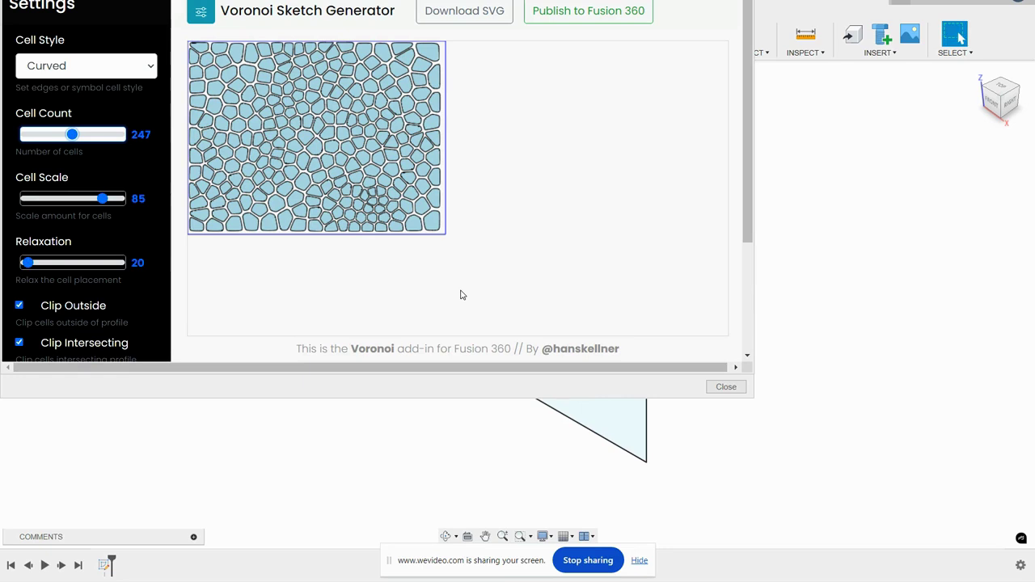
left_click(572, 13)
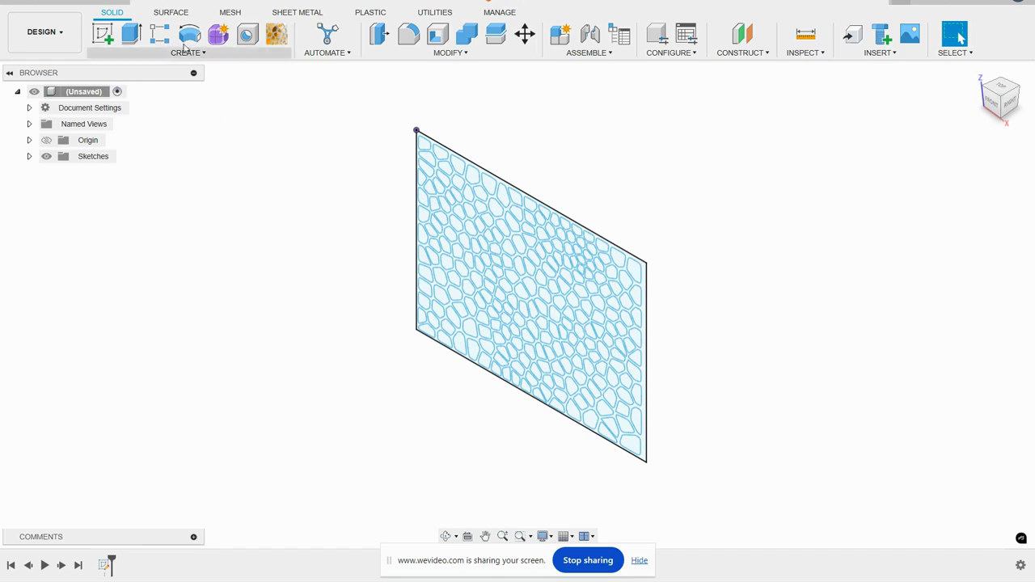
Step: Extrude the frame and web around the Voronoi cells by -0.125 in as a new body
left_click(132, 34)
scroll(409, 222, "up", 5)
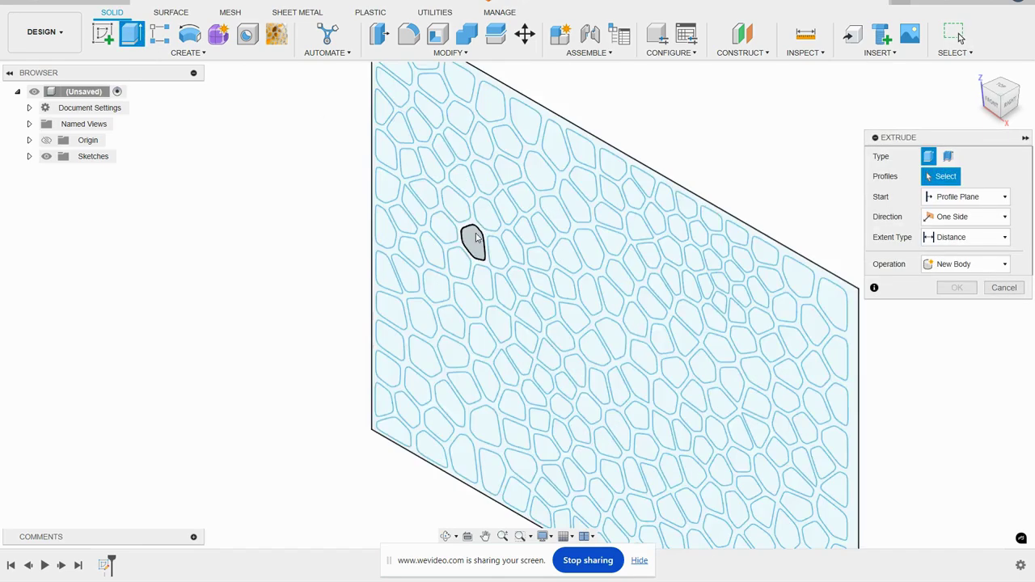
left_click(513, 163)
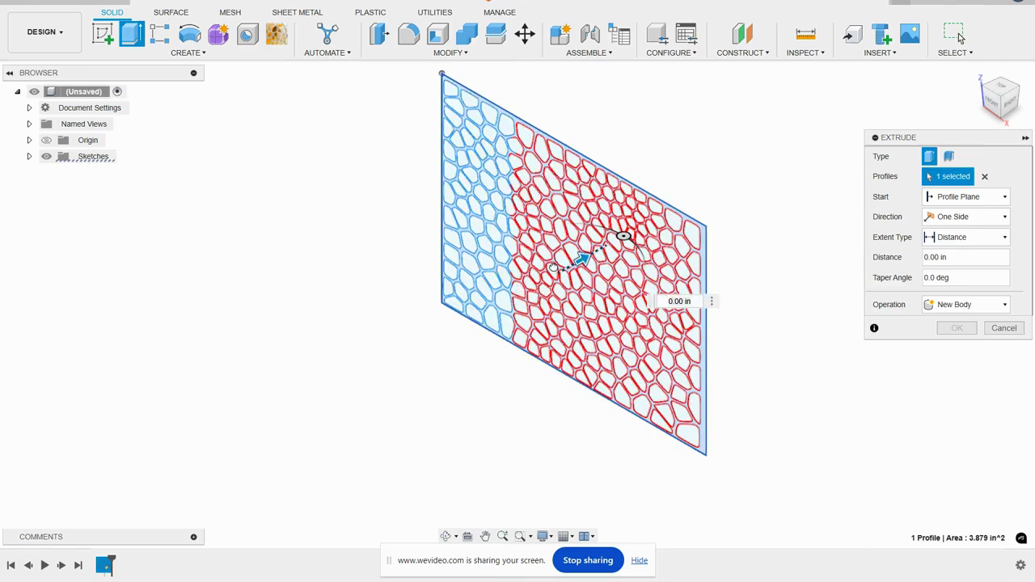
left_click_drag(572, 245, 573, 245)
type("-")
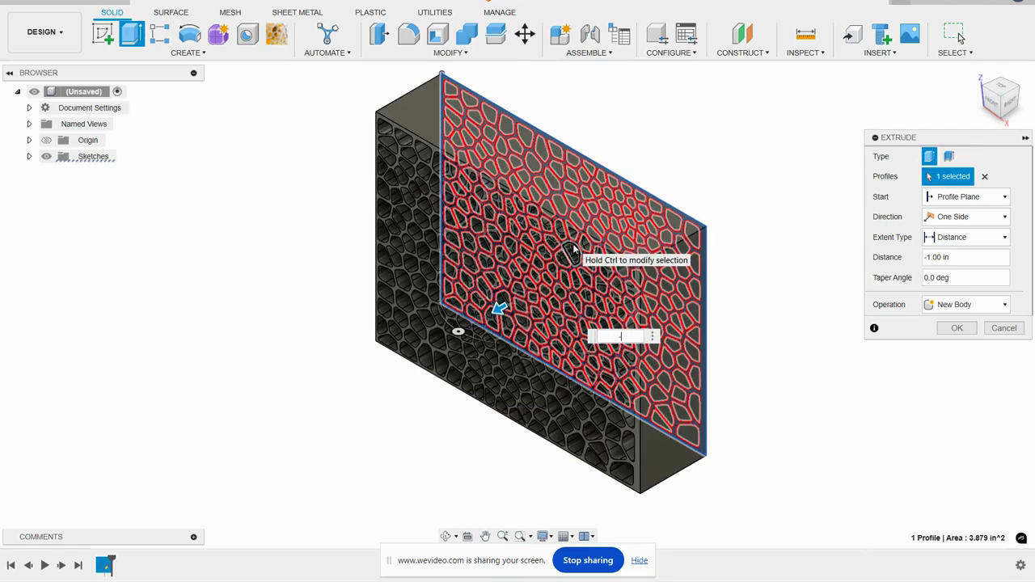
type(".125")
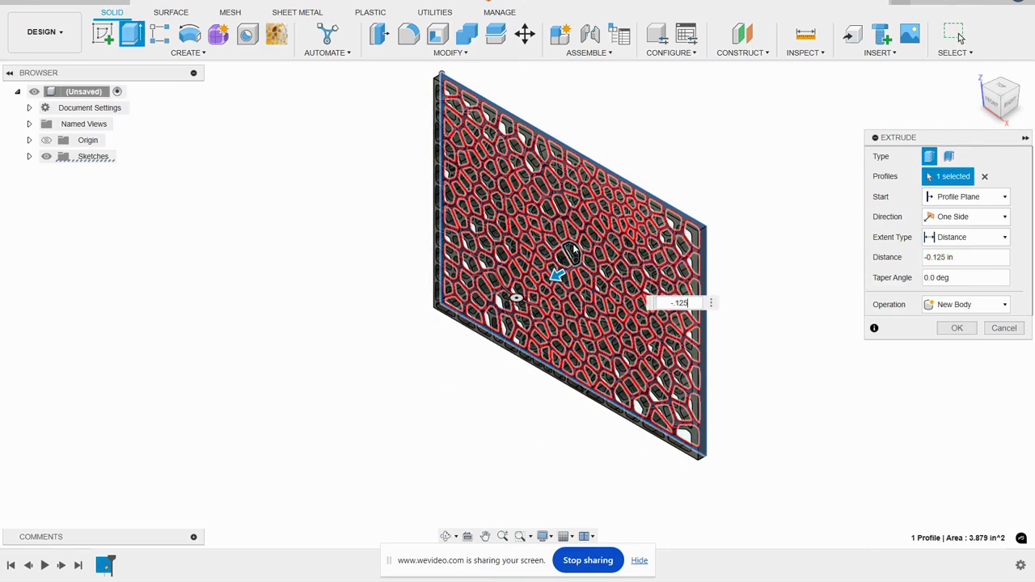
left_click(969, 330)
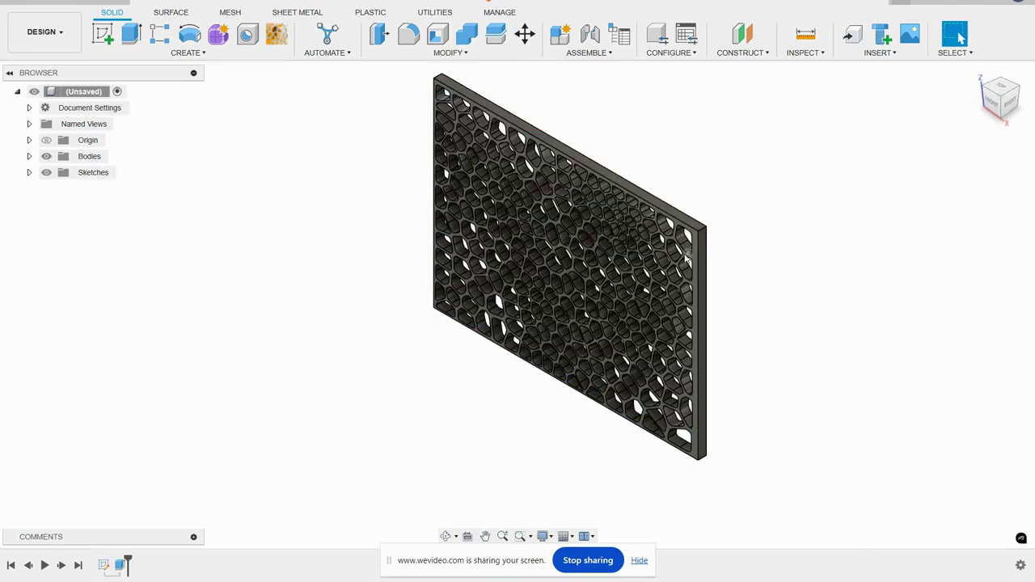
middle_click_drag(712, 289, 823, 201, "shift")
Step: In a new empty design, sketch a 3 in by 3 in square on the front plane starting at the origin
left_click(901, 3)
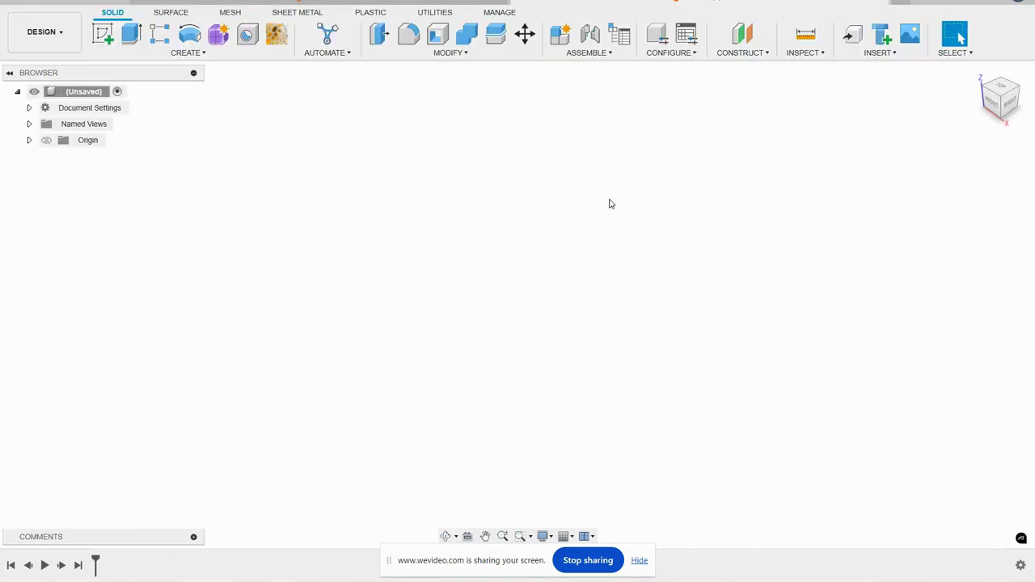
left_click(103, 34)
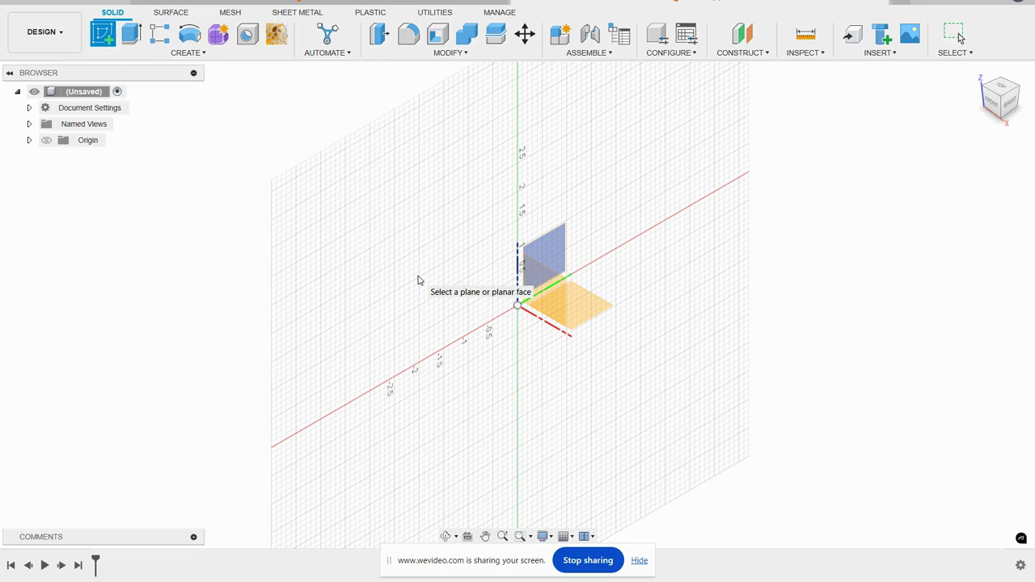
left_click(543, 275)
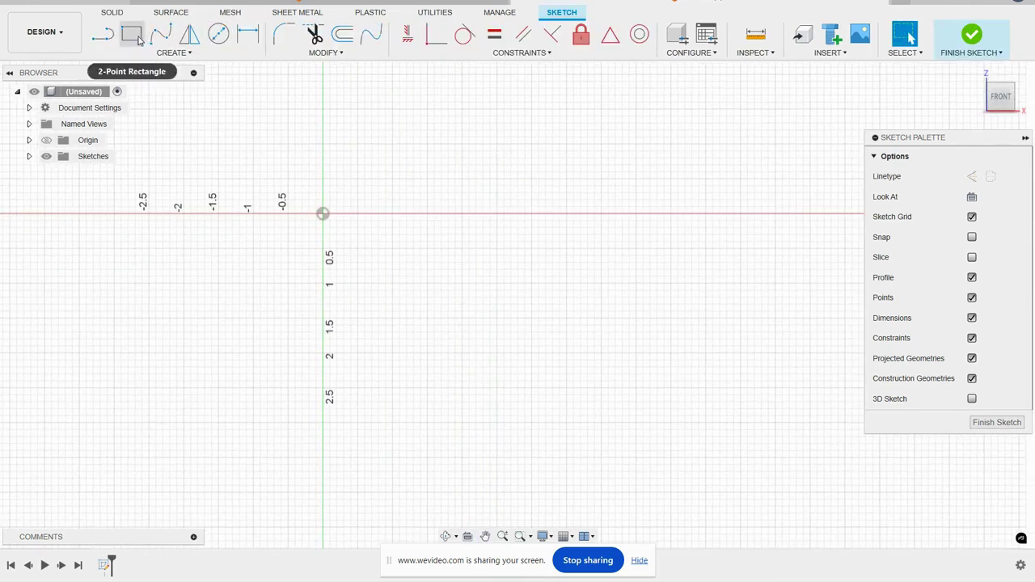
left_click(131, 34)
left_click(322, 213)
type("3")
key("Tab")
type("3")
key("Tab")
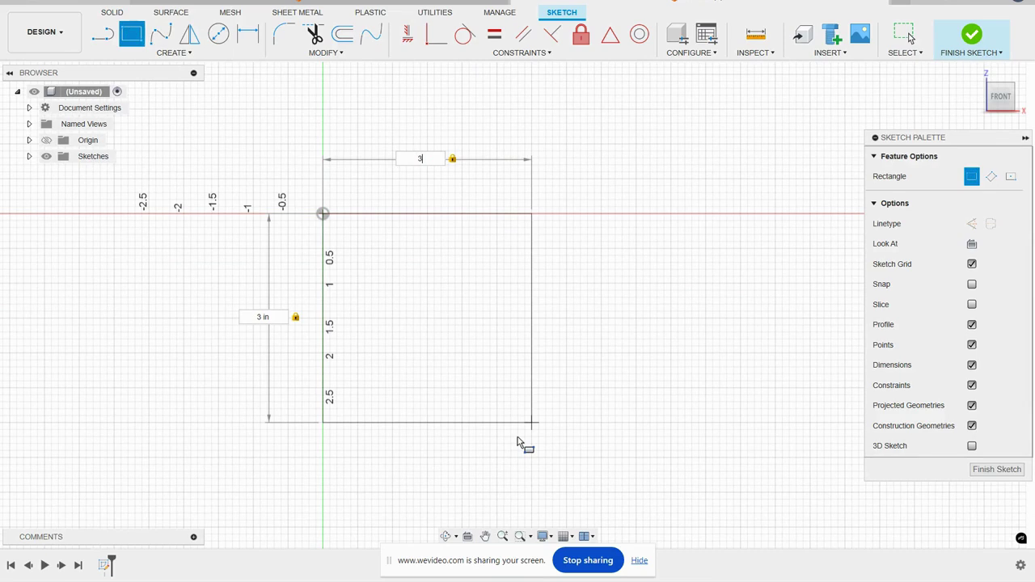
key("Return")
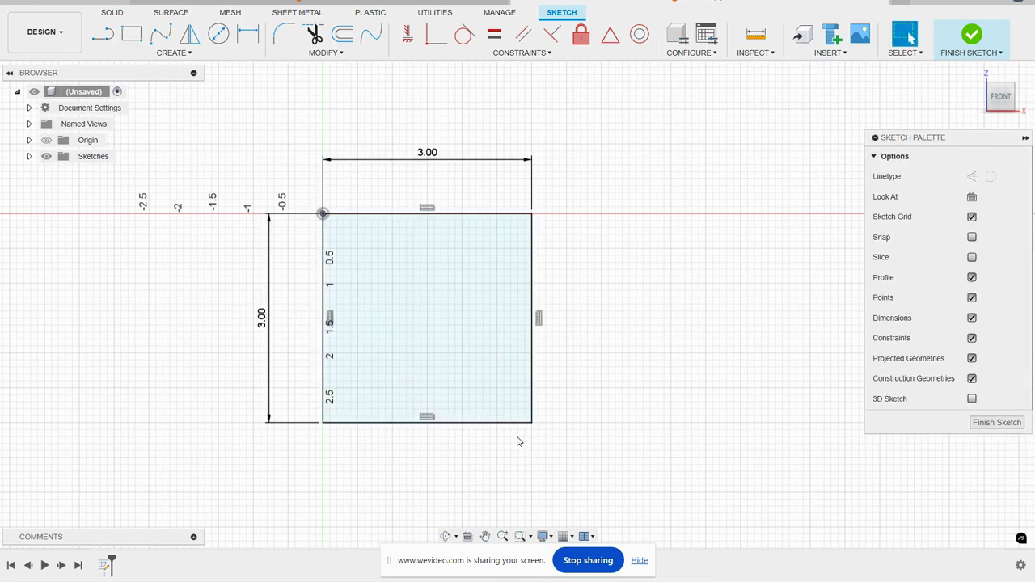
Step: Draw a 2.5 in diameter circle at the centre of the square
left_click(218, 34)
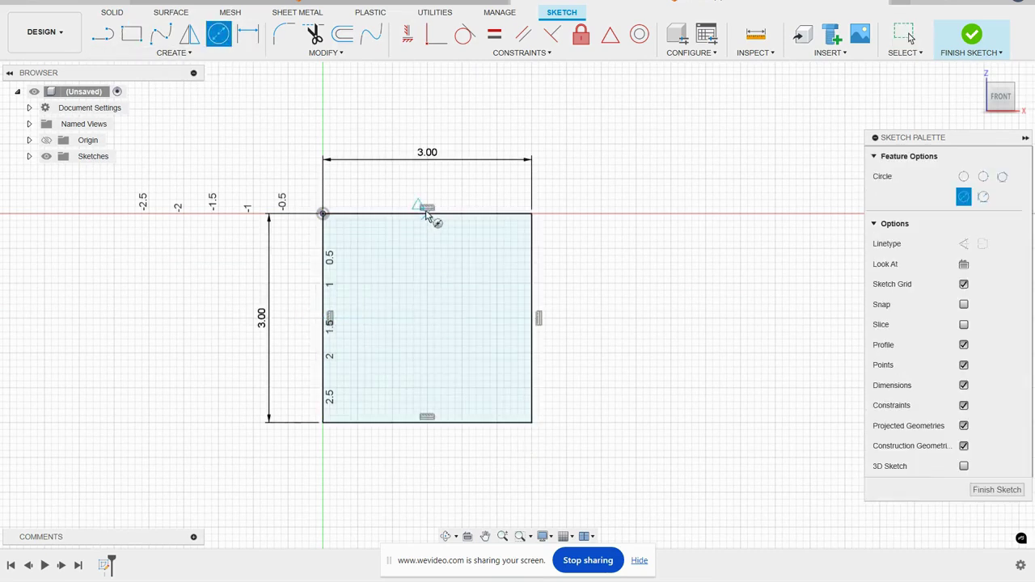
left_click(427, 318)
type("2.")
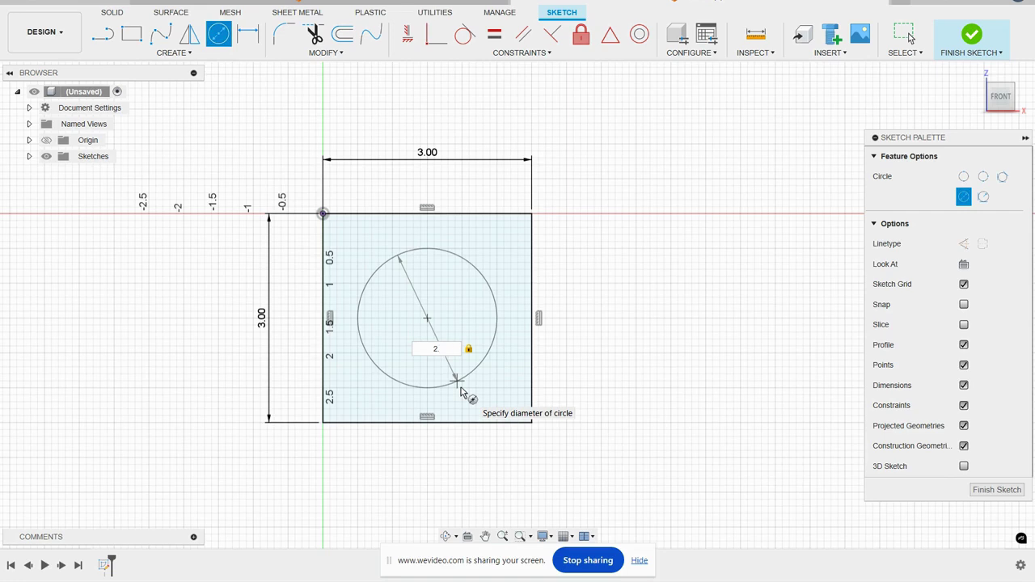
type("5")
key("Return")
key("Escape")
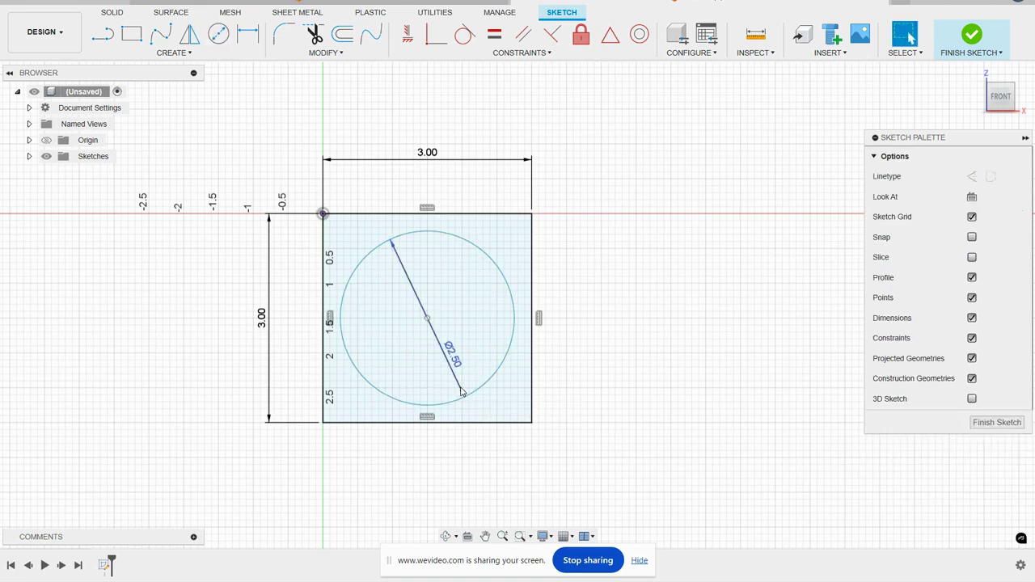
Step: Add a concentric 1 in diameter circle inside the larger circle and finish the sketch
left_click(220, 36)
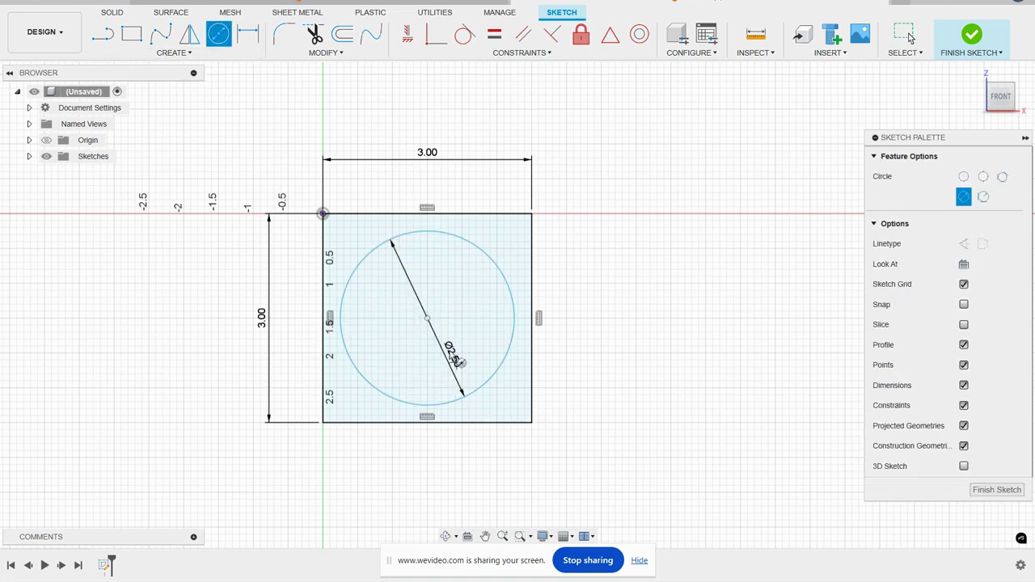
left_click(427, 317)
type("1")
key("Return")
key("Escape")
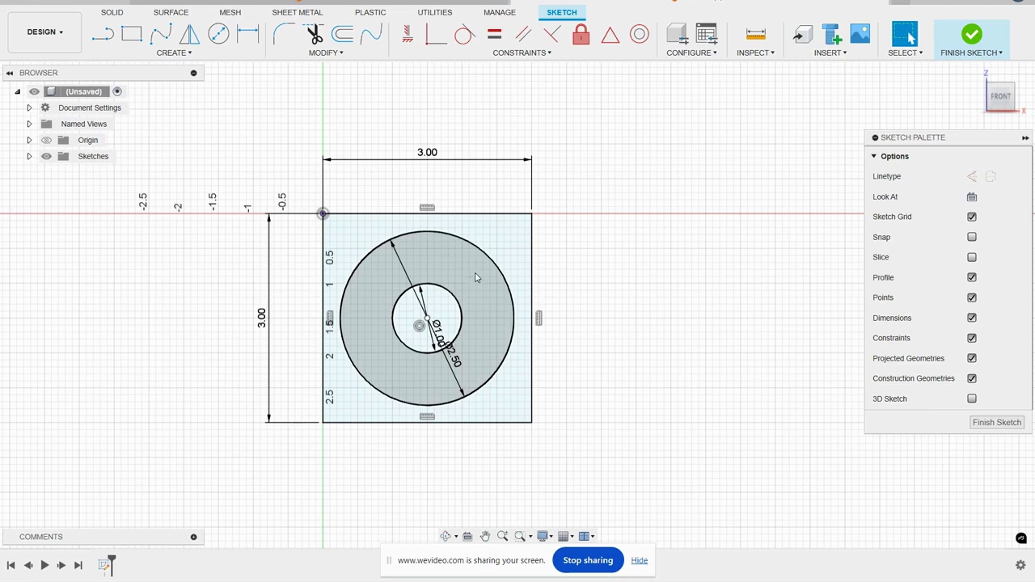
left_click(972, 34)
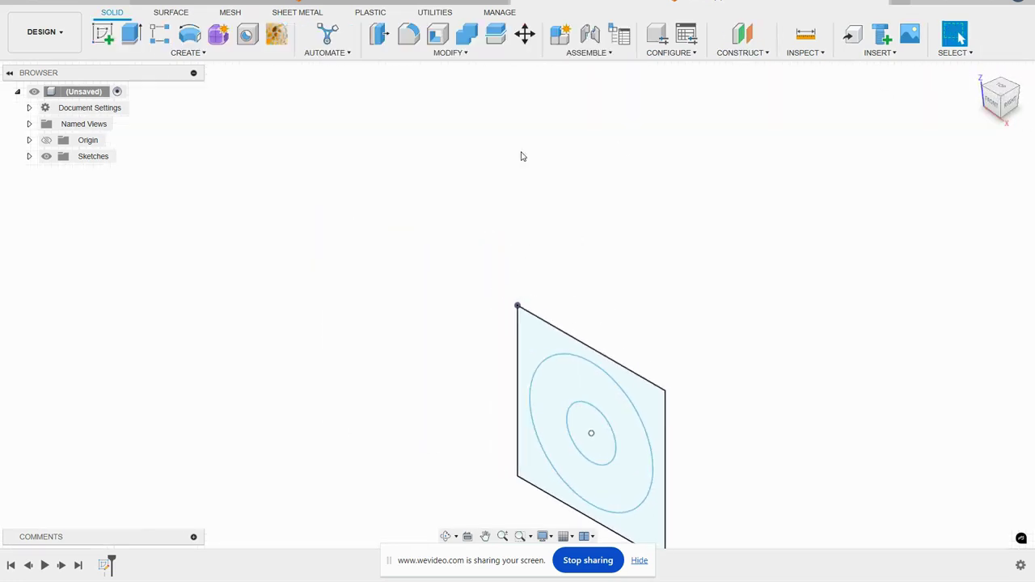
Step: Generate a Voronoi pattern from the square's outer profile at profile size, set the cell count to 276, and publish it to the sketch
left_click(277, 34)
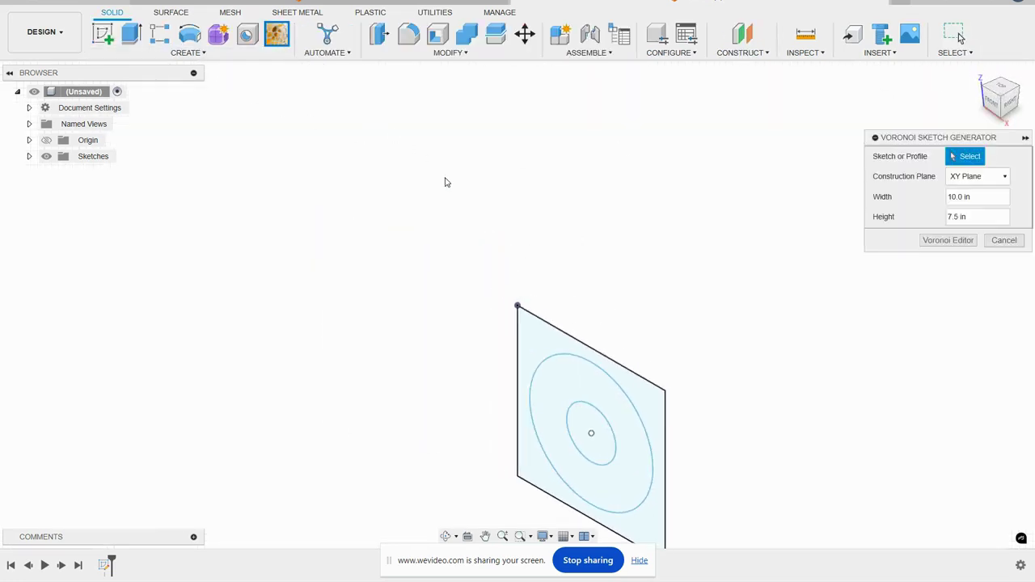
left_click(521, 323)
scroll(507, 192, "down", 3)
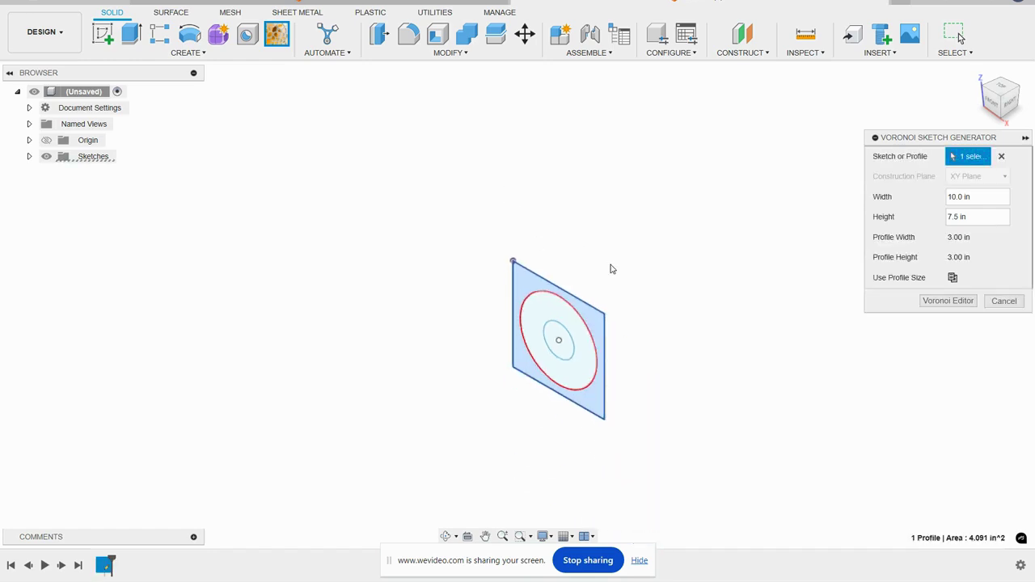
scroll(621, 278, "up", 2)
left_click(952, 277)
left_click(948, 300)
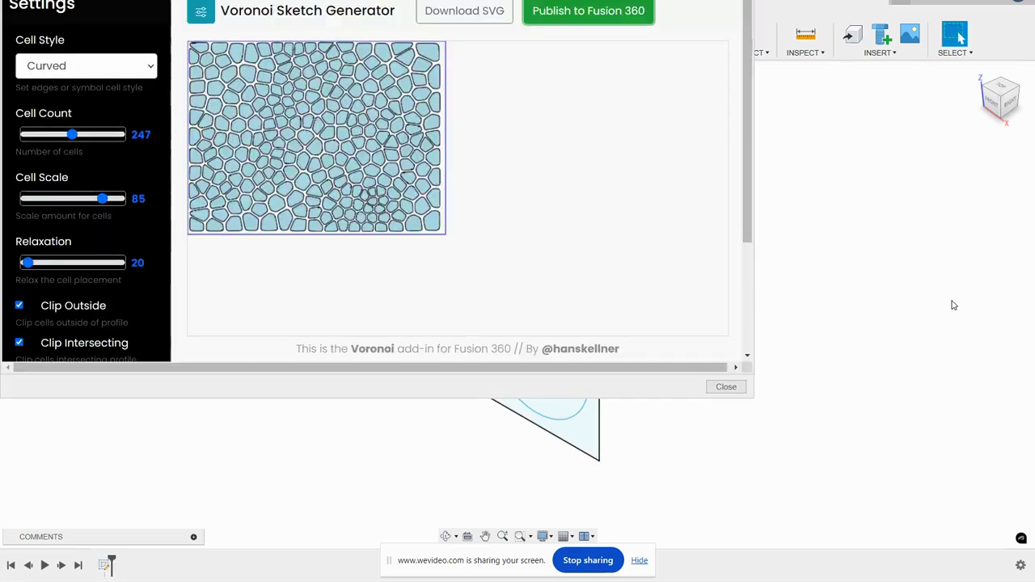
left_click_drag(46, 134, 77, 134)
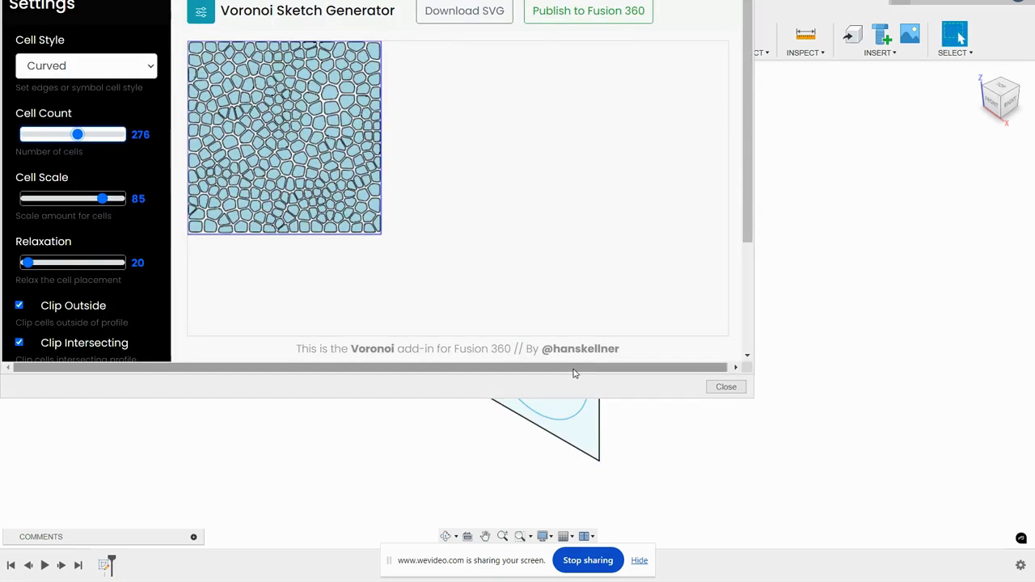
left_click(578, 11)
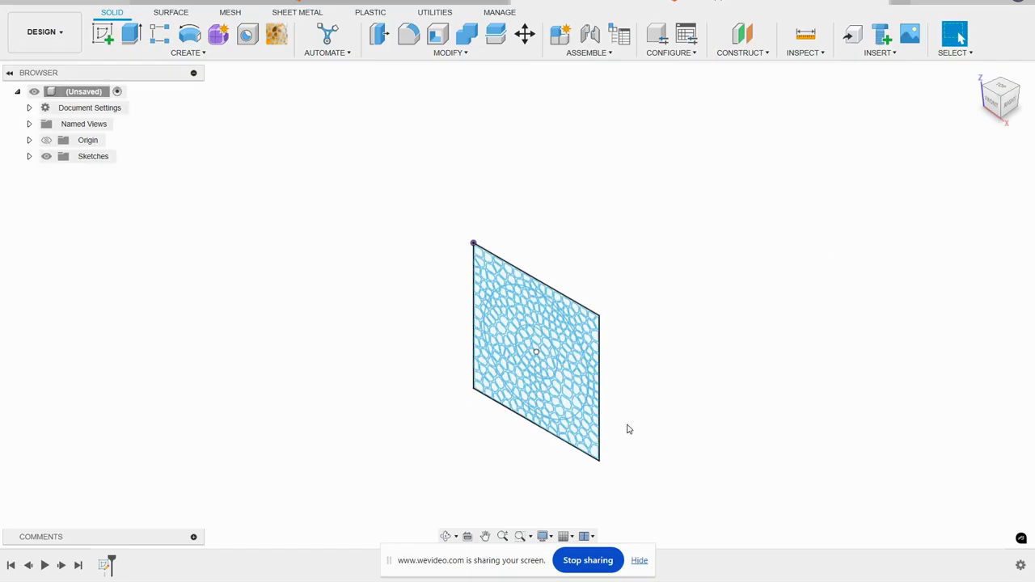
scroll(625, 428, "up", 3)
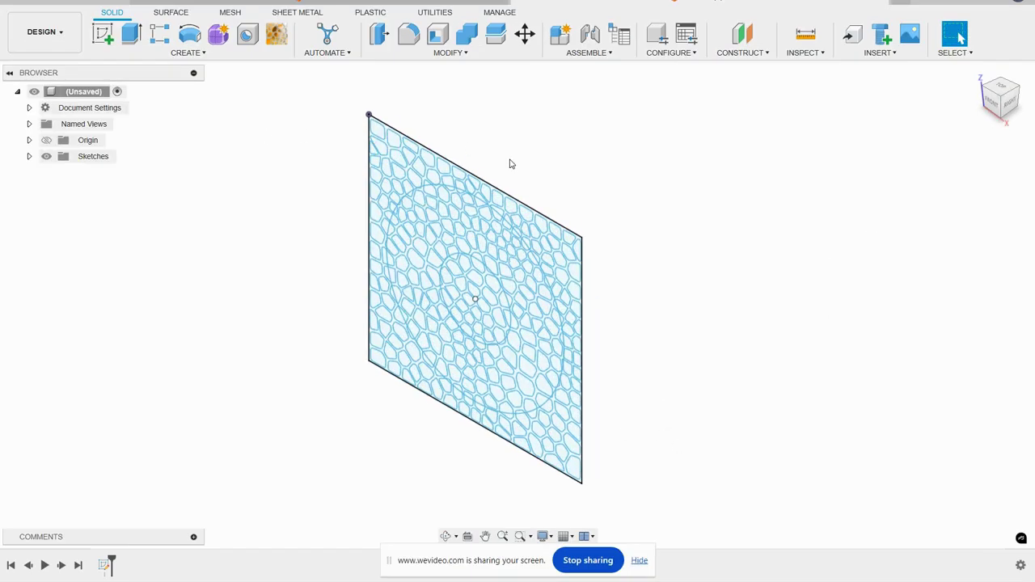
Step: Extrude the Voronoi web region between the two concentric circles by -0.125 in as a new body
scroll(512, 164, "up", 1)
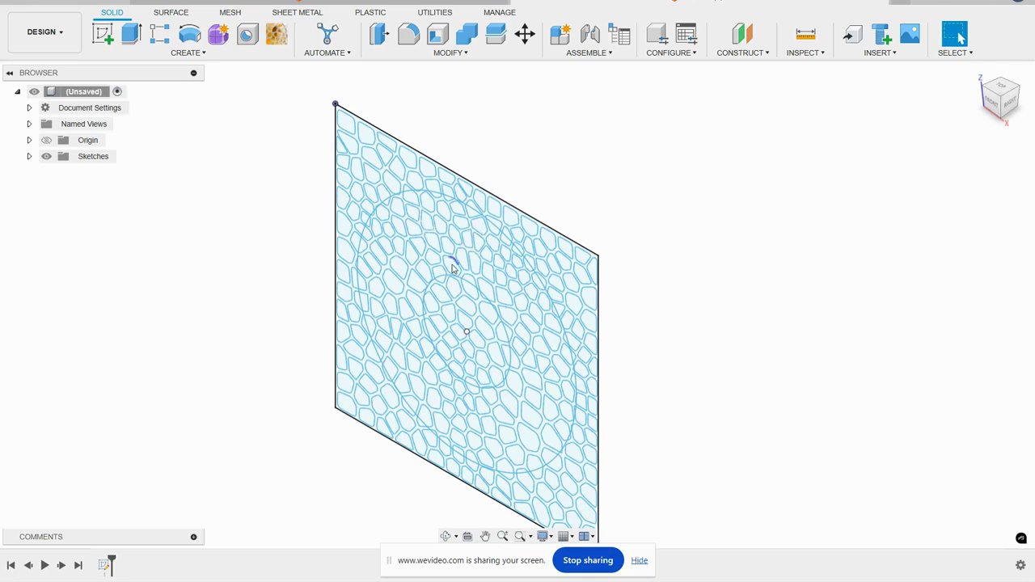
left_click(133, 41)
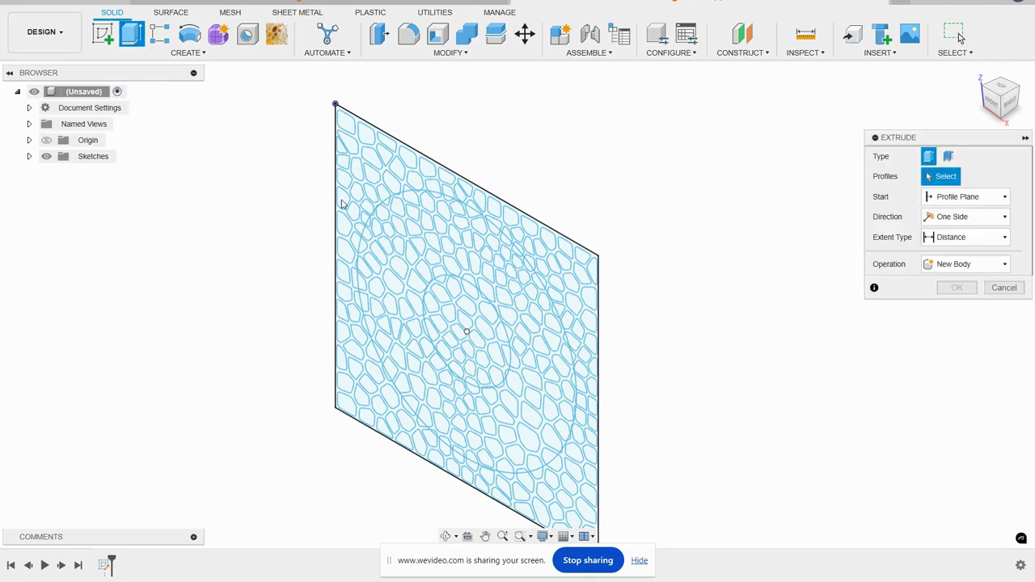
scroll(342, 203, "up", 5)
left_click(416, 196)
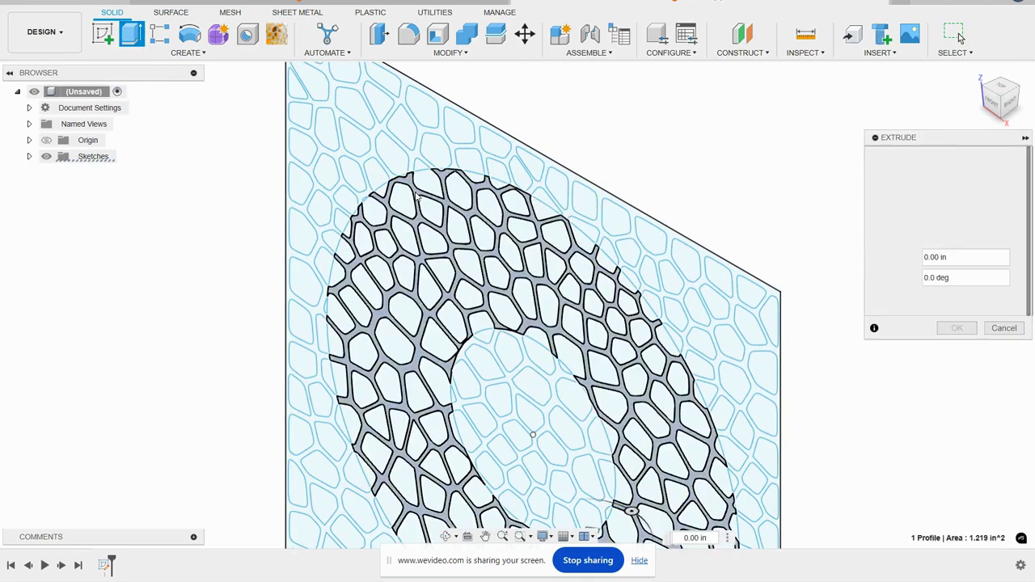
left_click_drag(501, 350, 460, 373)
key("BackSpace")
type("-.125")
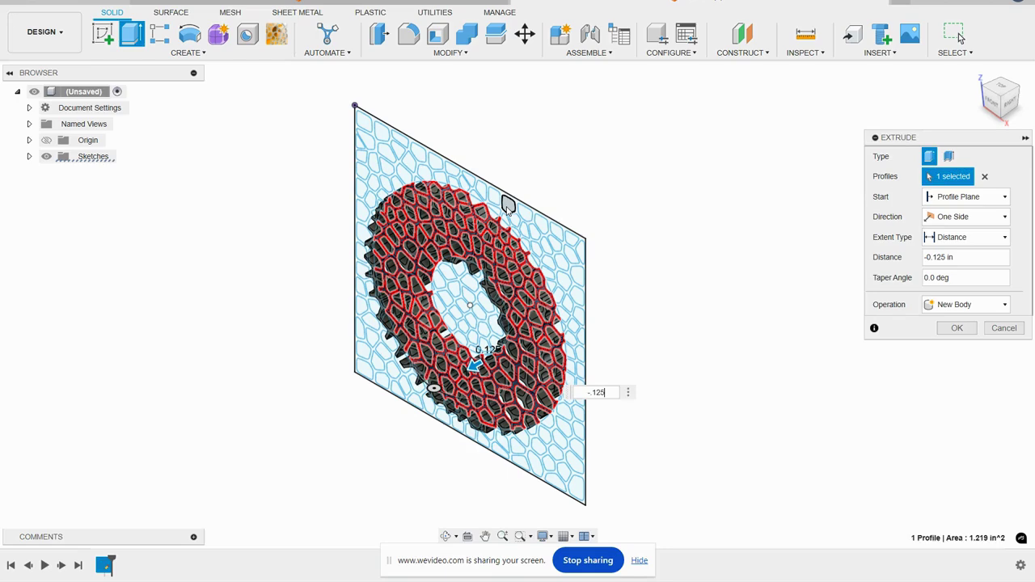
key("Return")
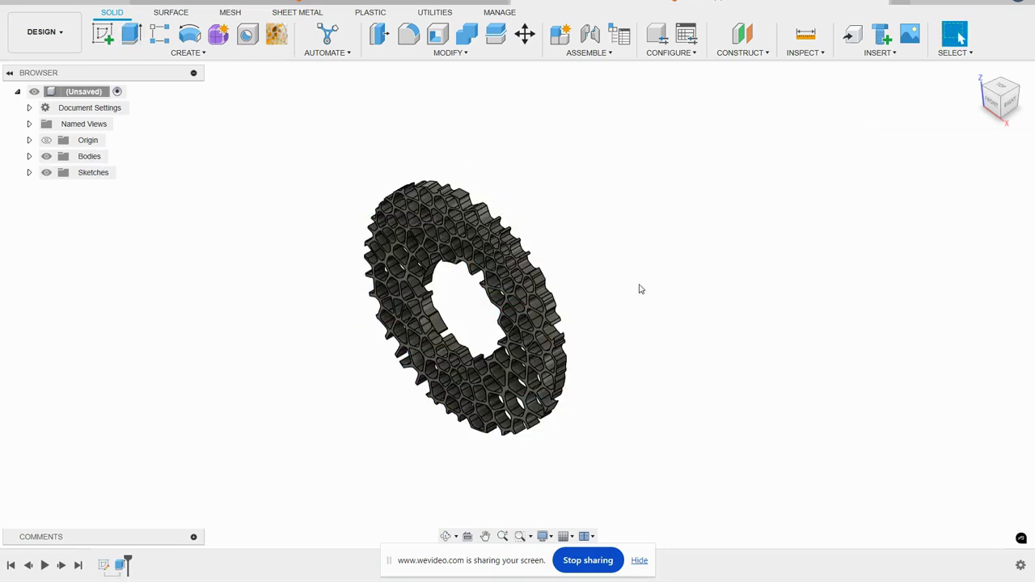
Step: Inspect the Voronoi ring from the front and in the home view, and return to the panel design to view it in its home orientation
mouse_move(631, 297)
middle_mouse_down("shift")
mouse_move(706, 213)
mouse_move(685, 285)
mouse_move(596, 321)
mouse_move(563, 318)
mouse_move(654, 296)
mouse_move(630, 300)
mouse_move(638, 307)
middle_mouse_up("shift")
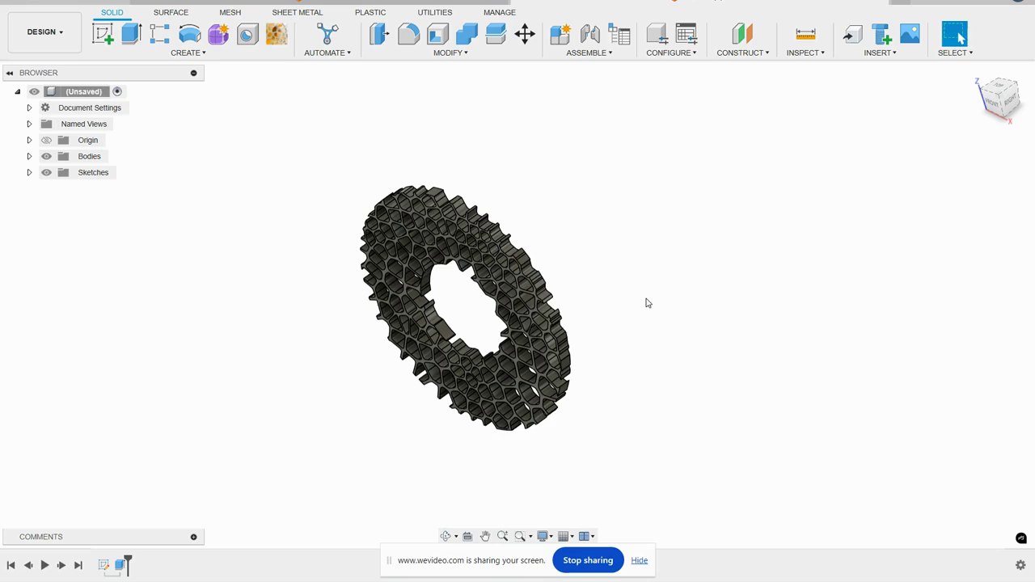
left_click(991, 103)
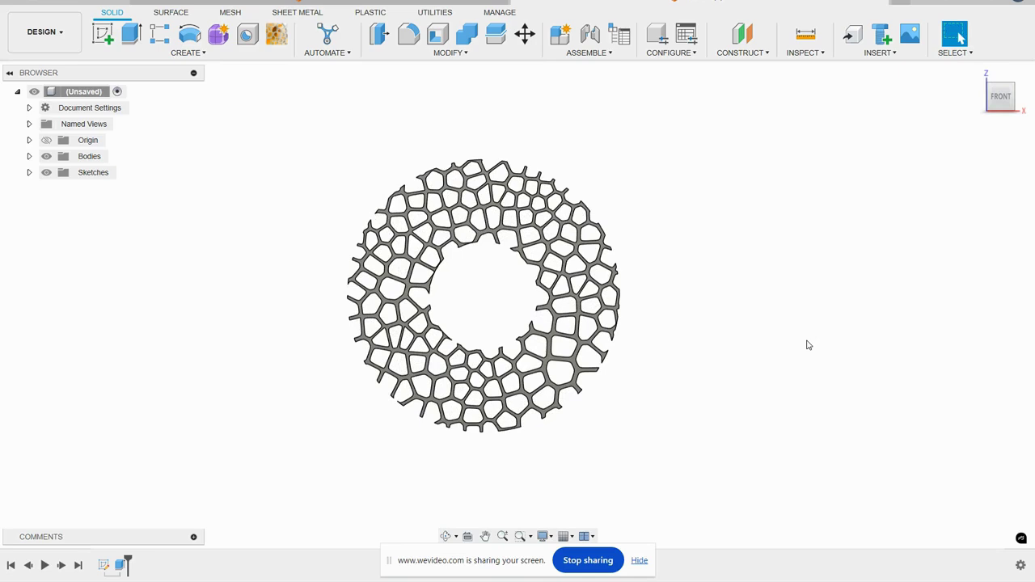
left_click(998, 96)
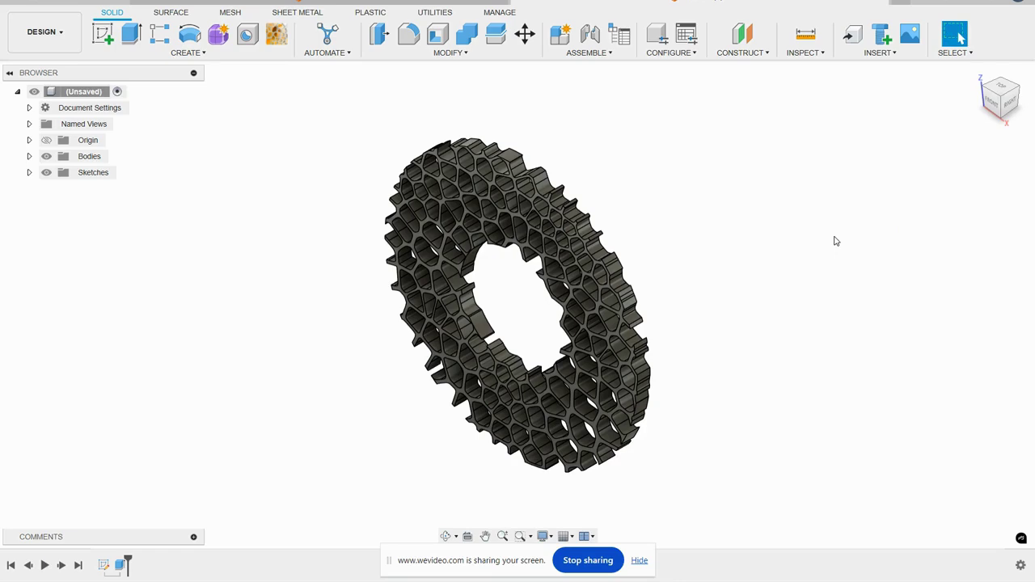
left_click(478, 2)
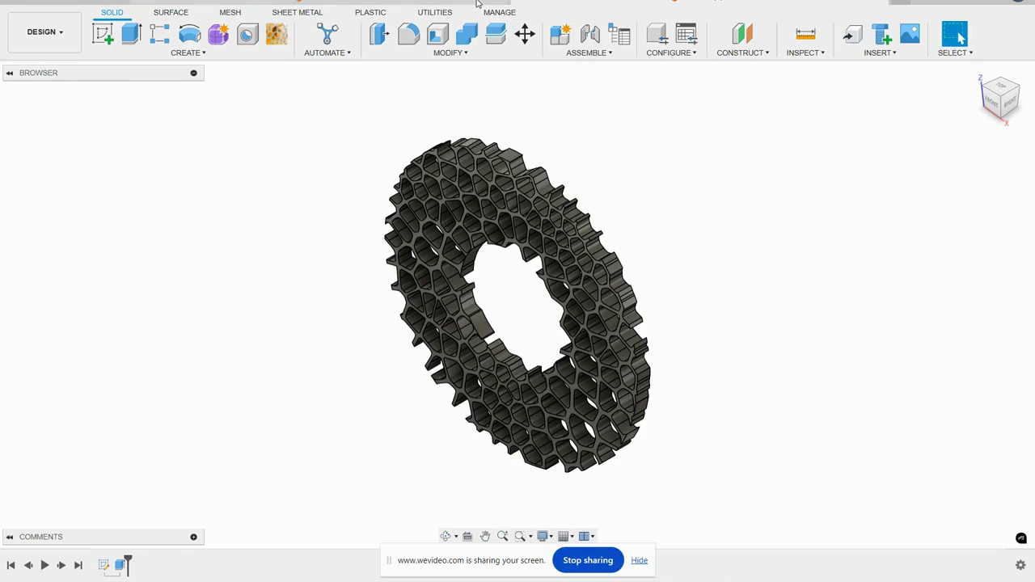
left_click(978, 80)
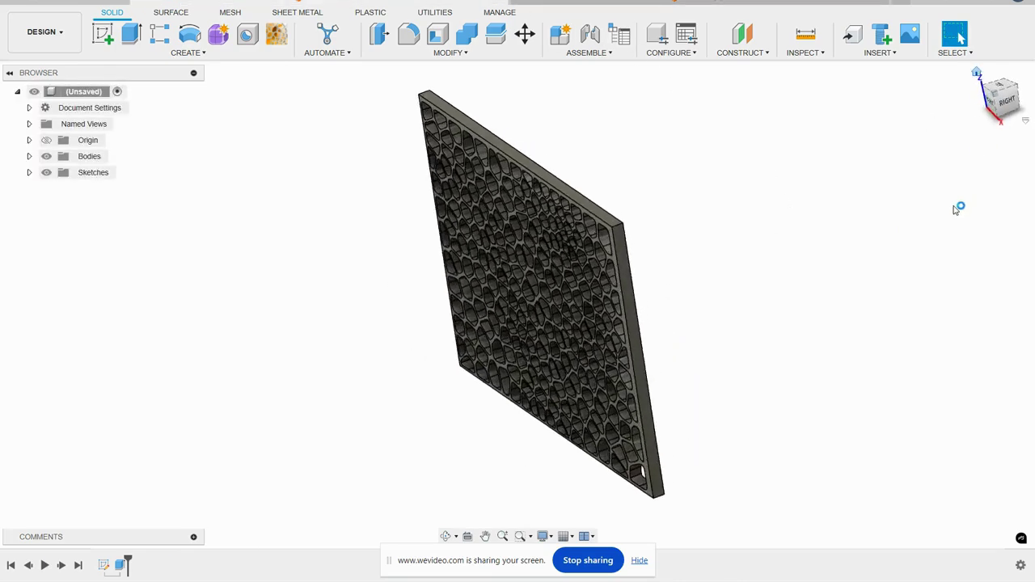